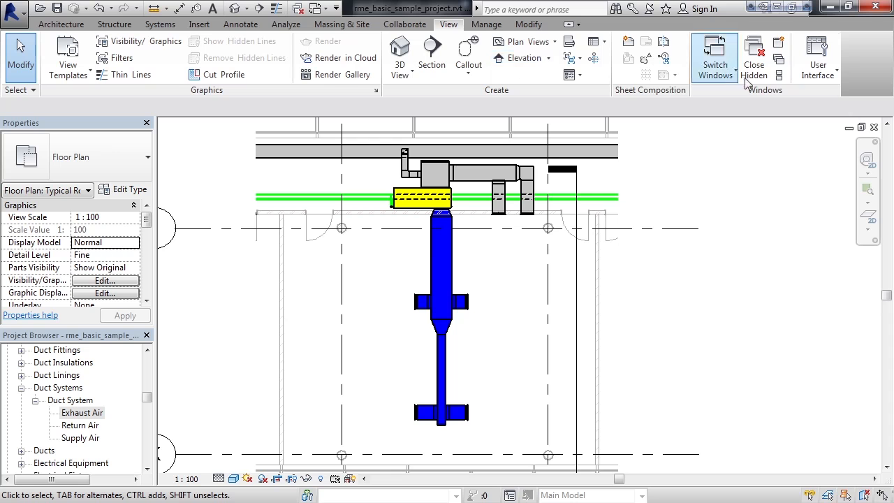
# Show the System Browser and select the Mechanical Supply Air 32 duct system in it
pyautogui.click(825, 79)
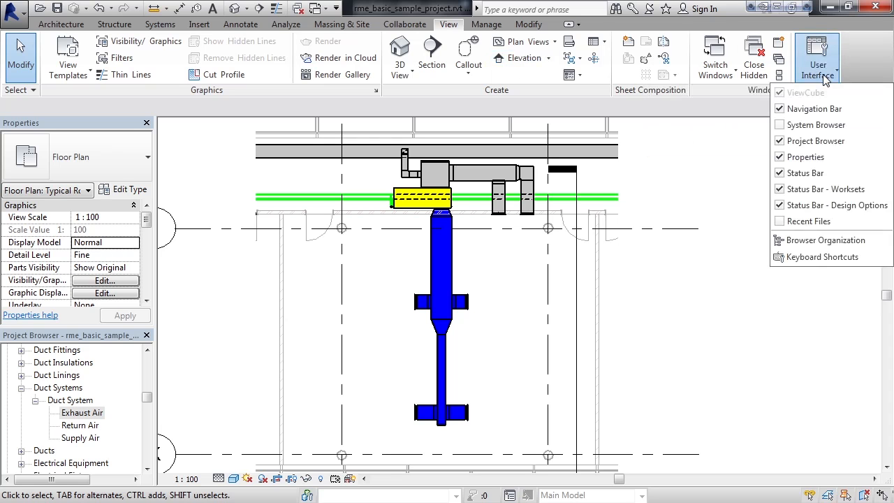
pyautogui.click(780, 125)
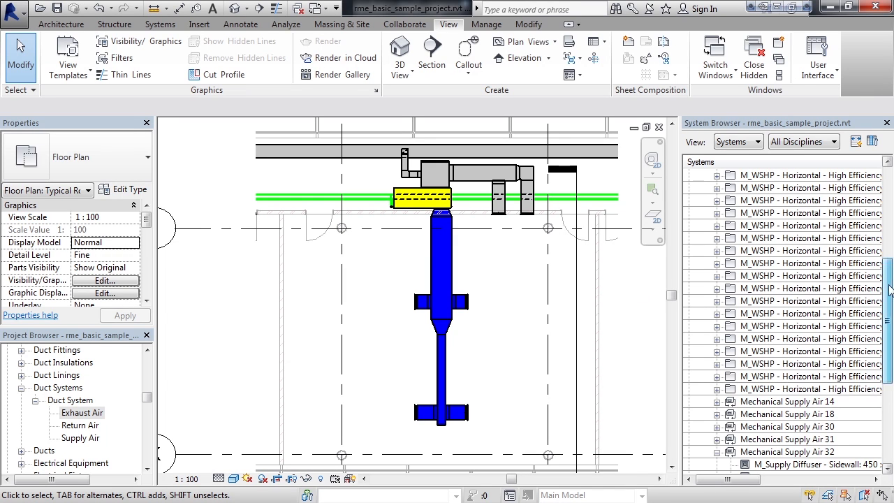
pyautogui.scroll(-1, 890, 290)
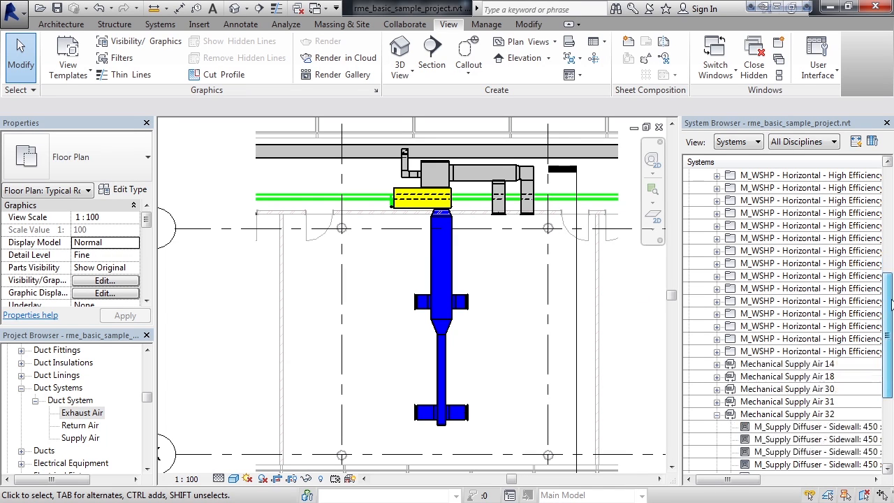
pyautogui.click(804, 414)
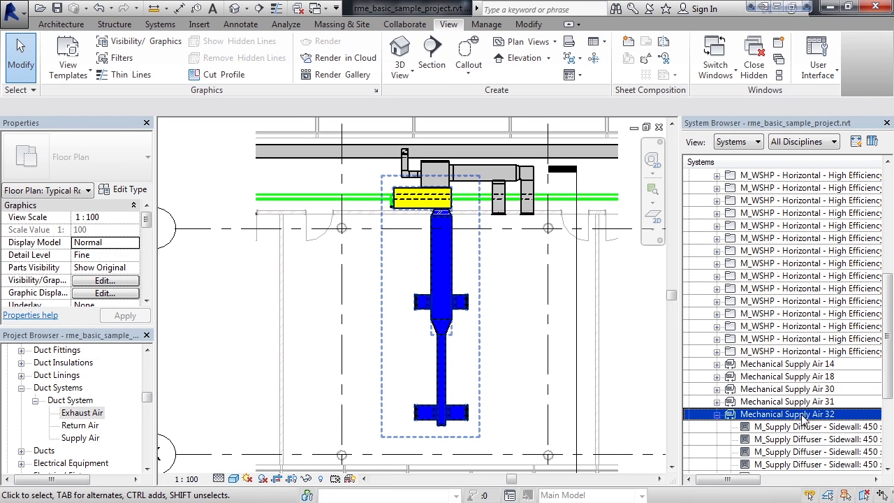
pyautogui.click(803, 415)
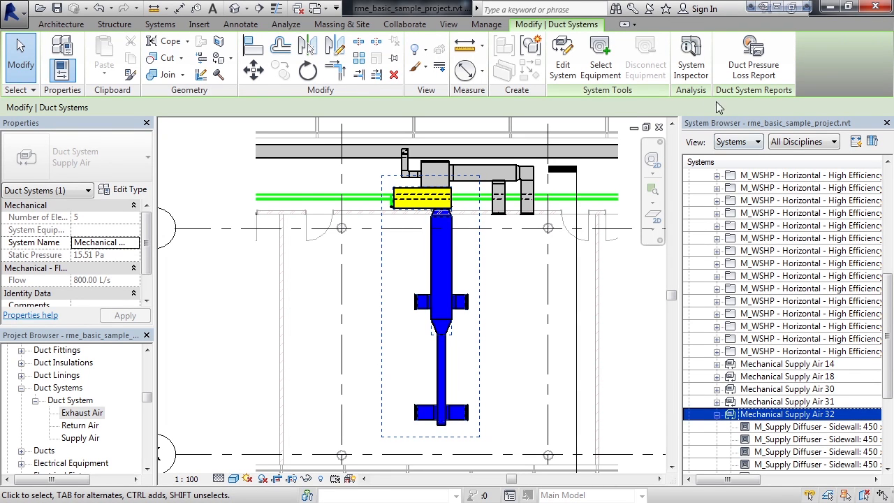
# Run the System Inspector on the selected supply air system and inspect flow and pressure along its main duct and branch sections
pyautogui.click(692, 74)
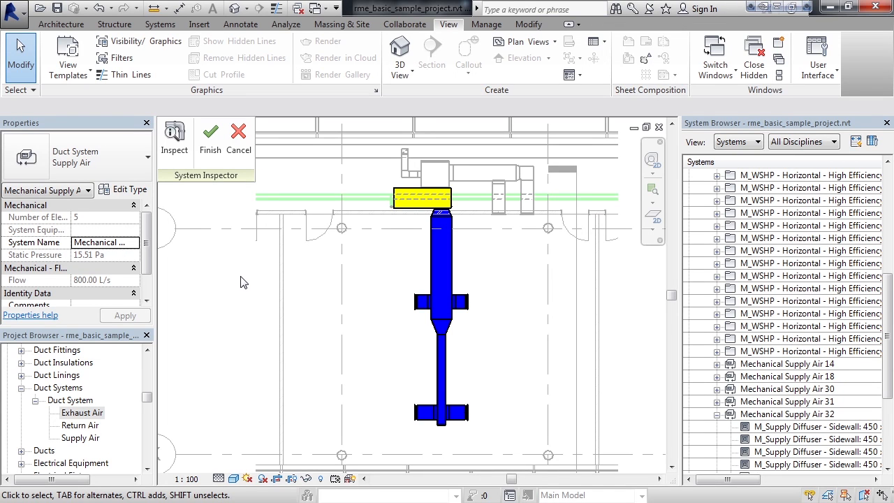
pyautogui.click(174, 140)
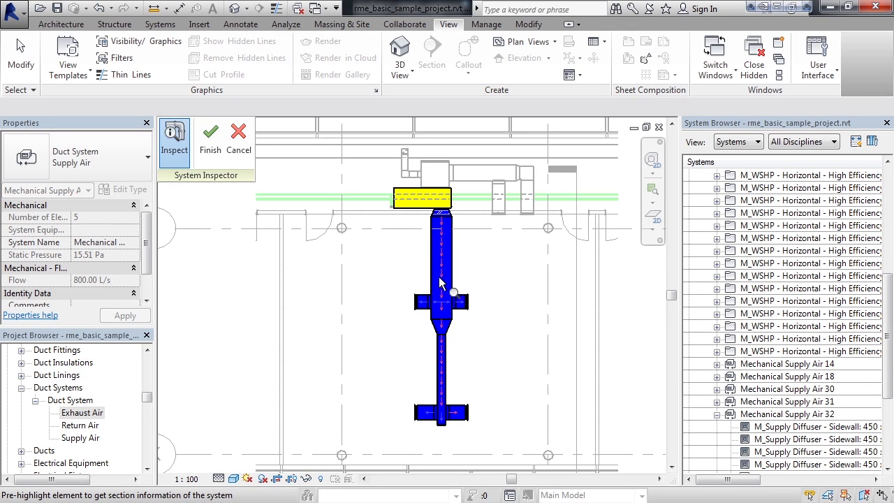
pyautogui.moveTo(453, 285)
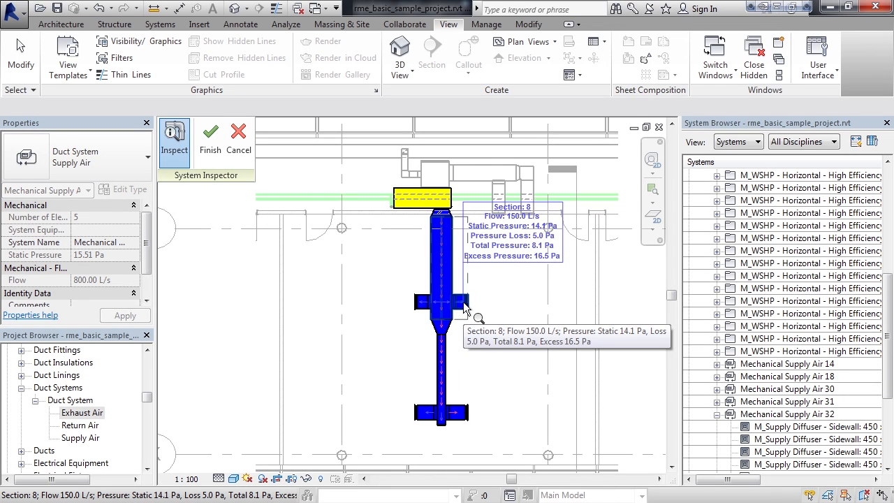
pyautogui.moveTo(443, 343)
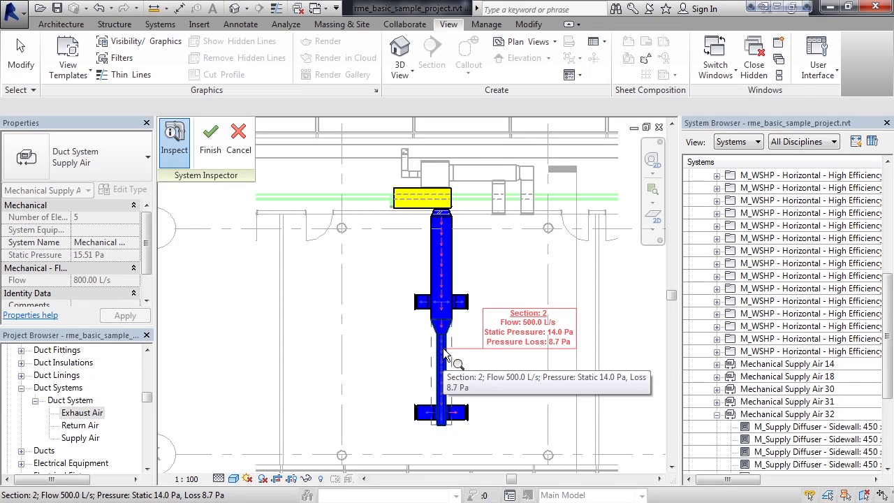
pyautogui.moveTo(441, 324)
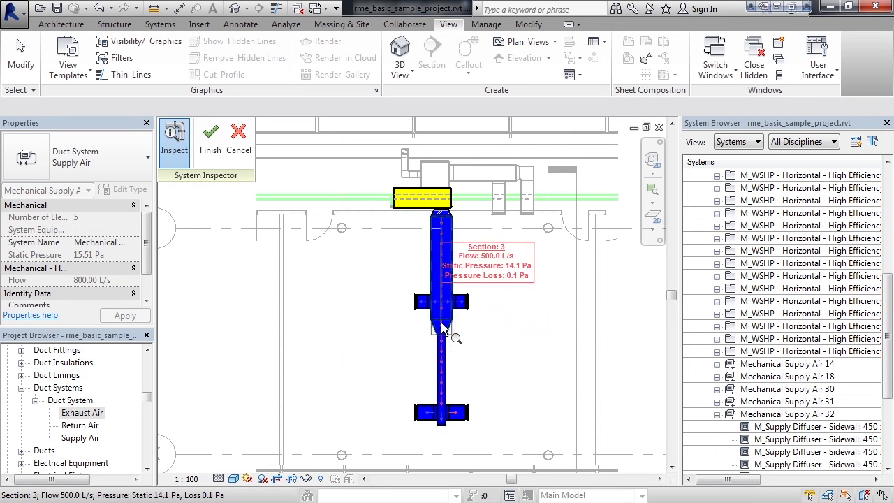
pyautogui.moveTo(446, 404)
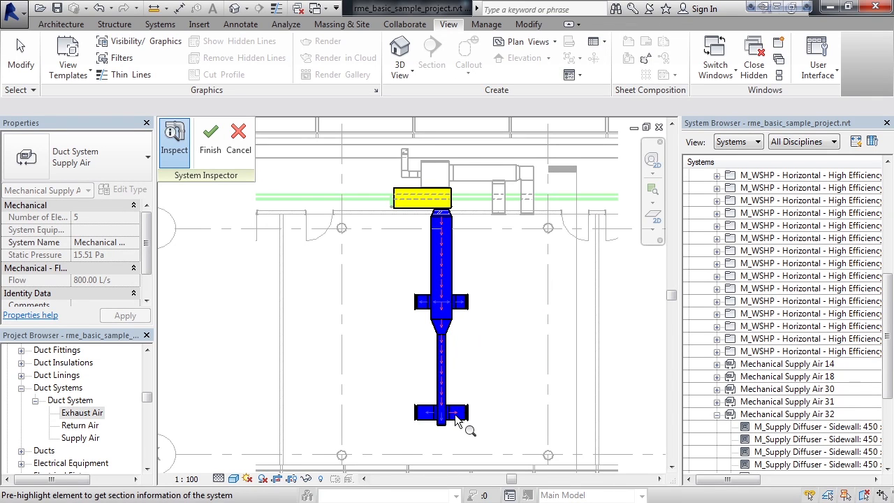
pyautogui.moveTo(465, 416)
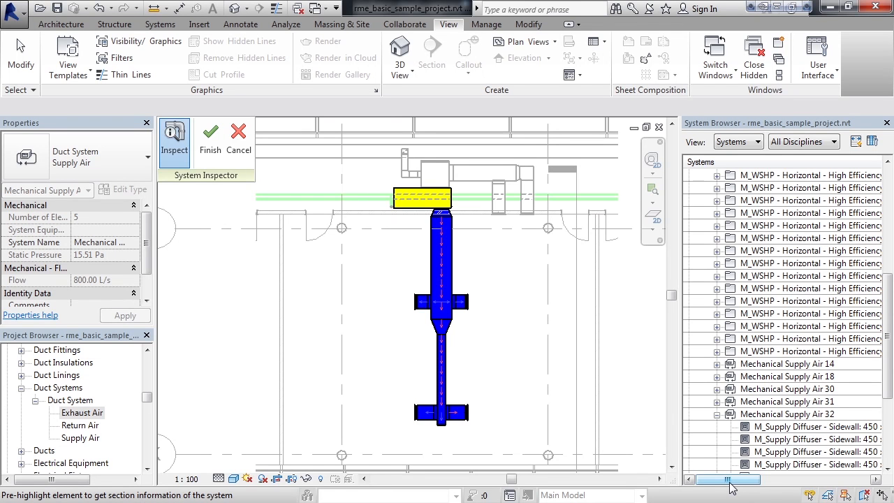
# Check the flow values of the Mechanical Supply Air 32 diffusers in the System Browser and finish the system inspection
pyautogui.moveTo(731, 487); pyautogui.dragTo(793, 482)
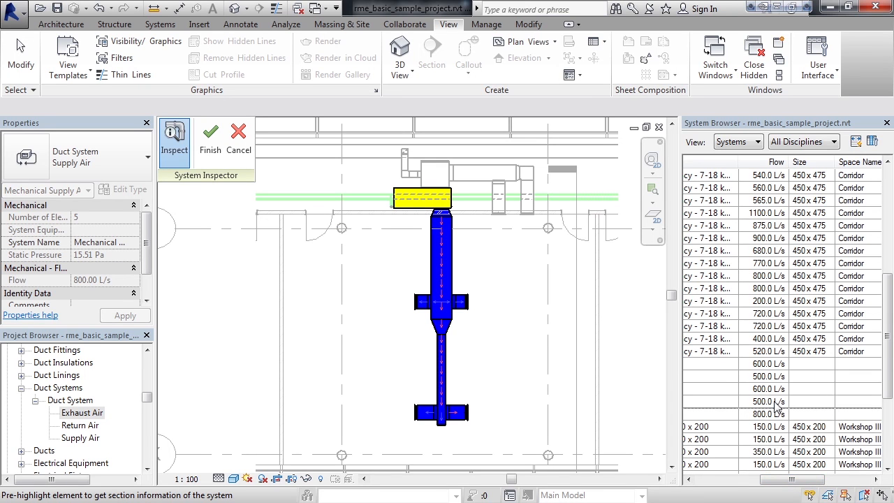
pyautogui.click(774, 441)
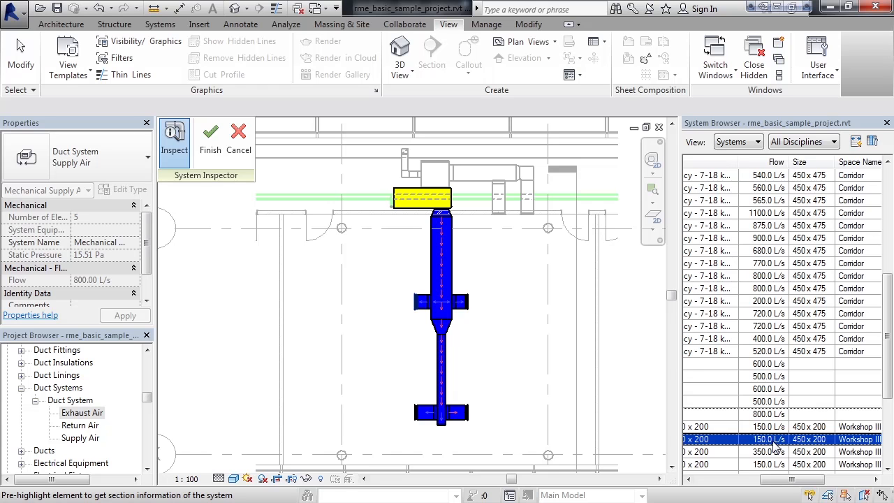
pyautogui.moveTo(780, 479)
pyautogui.mouseDown()
pyautogui.moveTo(781, 487)
pyautogui.moveTo(725, 486)
pyautogui.mouseUp()
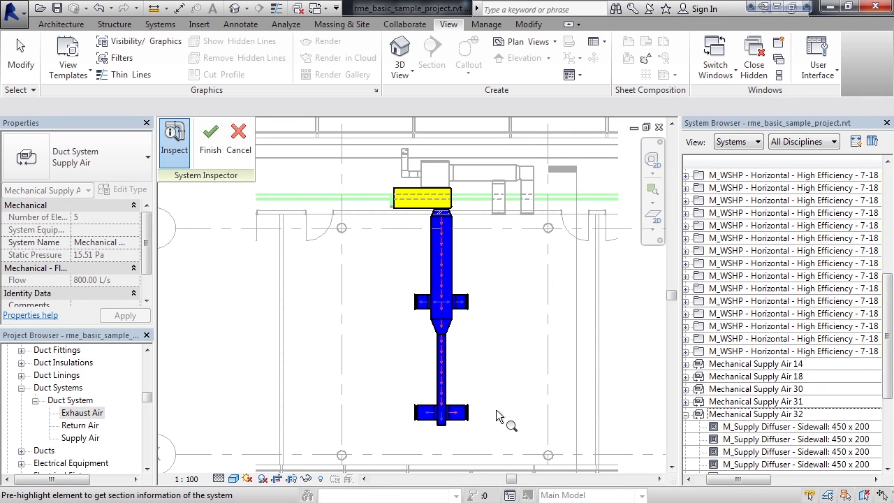
pyautogui.click(211, 136)
pyautogui.click(213, 164)
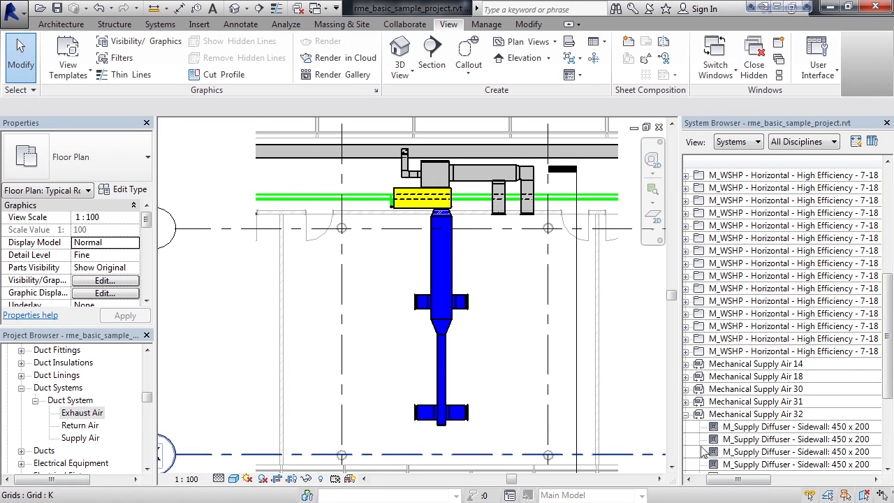
# Generate a Duct Pressure Loss Report for Mechanical Supply Air 32 using the default report format and fields
pyautogui.click(746, 416)
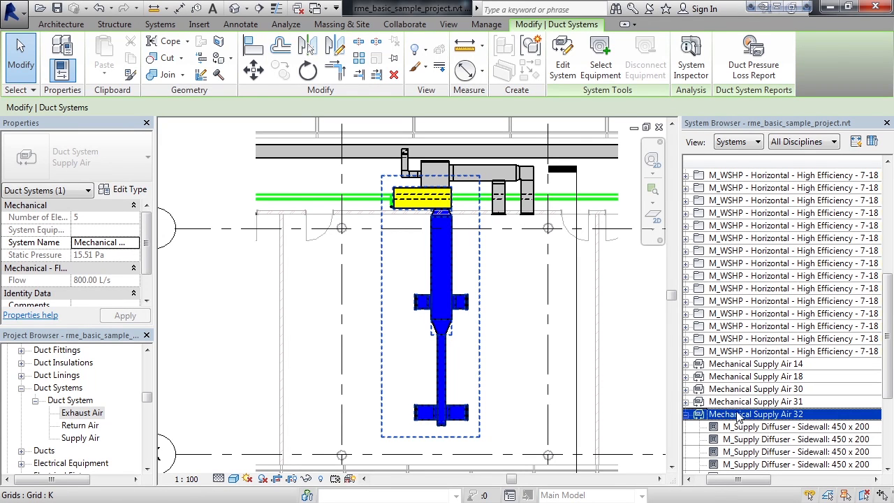
pyautogui.click(771, 69)
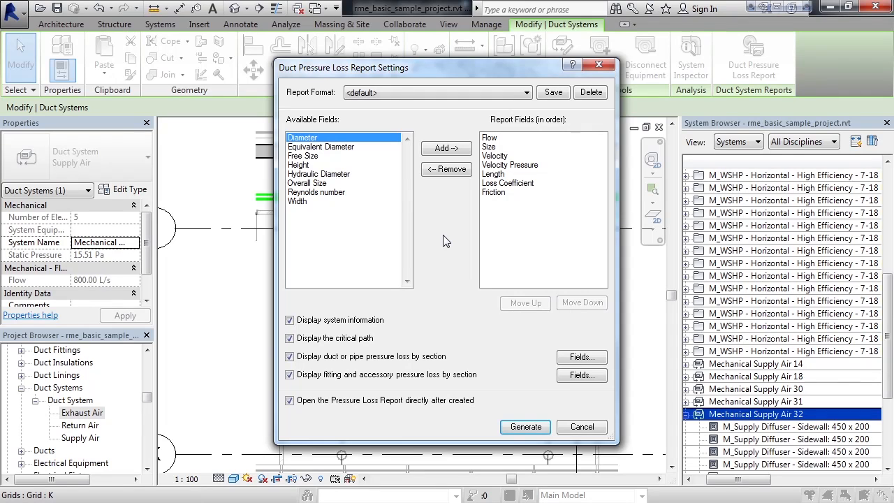
pyautogui.click(525, 426)
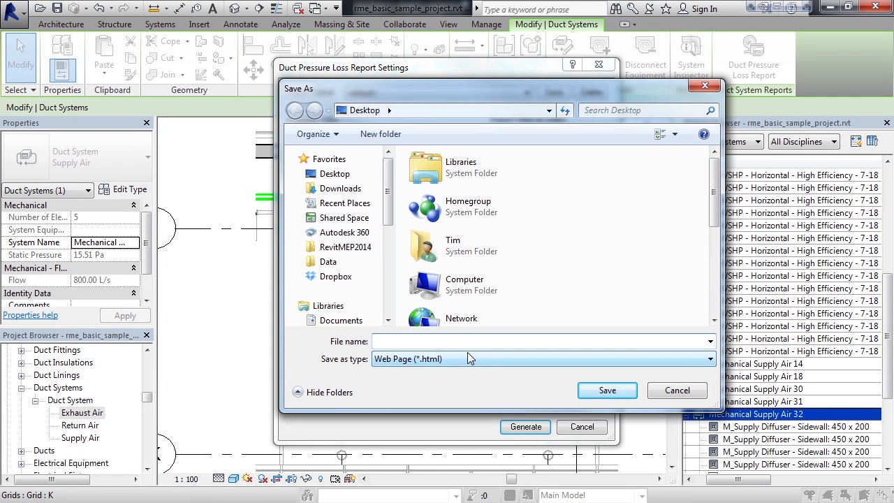
# Save the pressure loss report in the Documents library as hvac, in Web Page (*.html) format
pyautogui.click(342, 321)
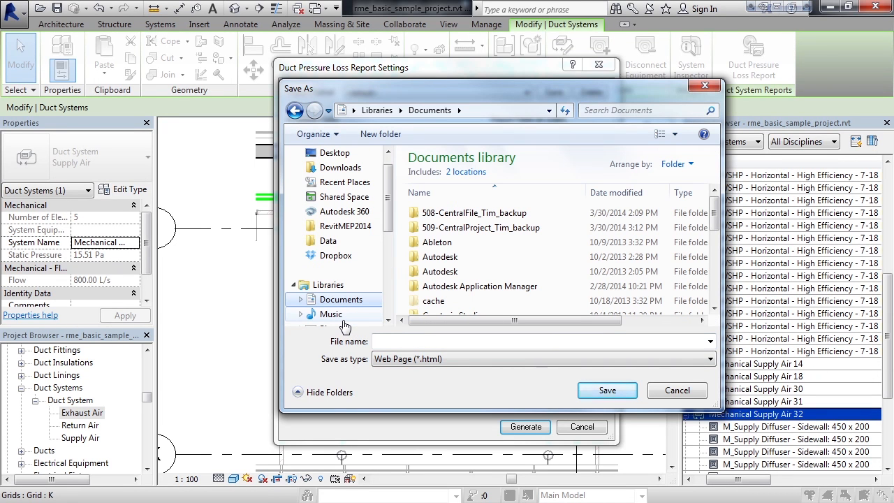
pyautogui.click(409, 346)
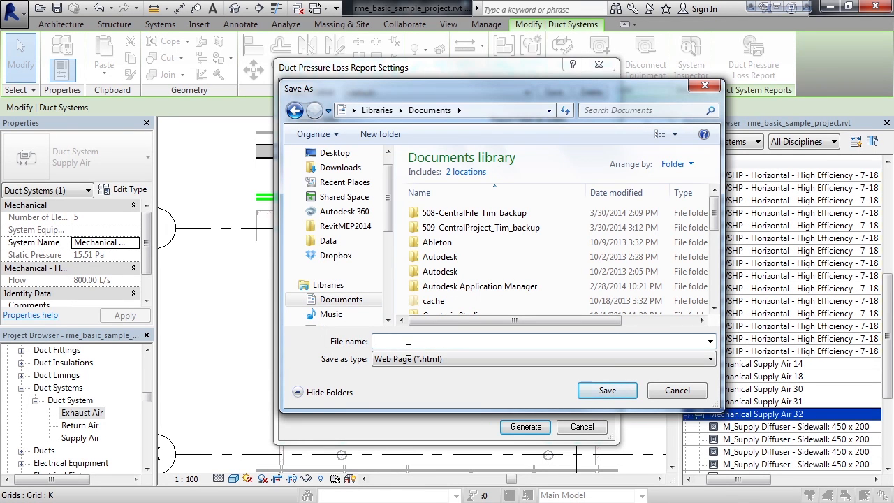
pyautogui.write('hvac')
pyautogui.click(473, 359)
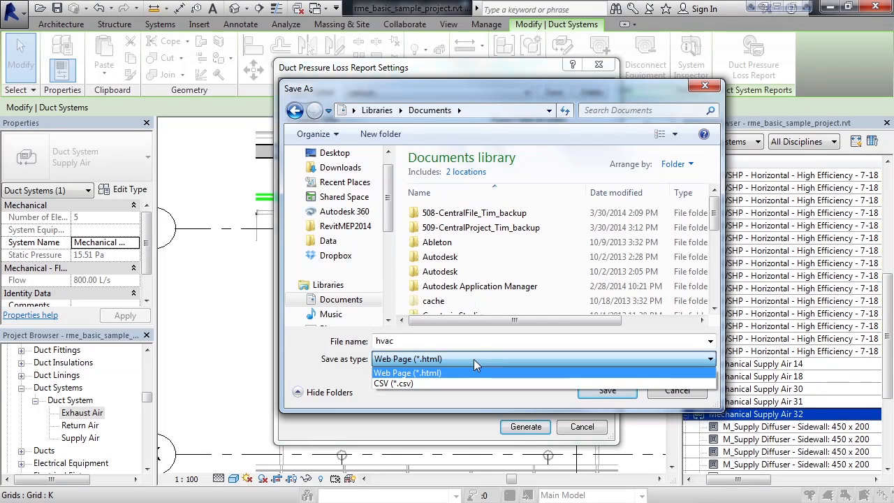
pyautogui.click(473, 359)
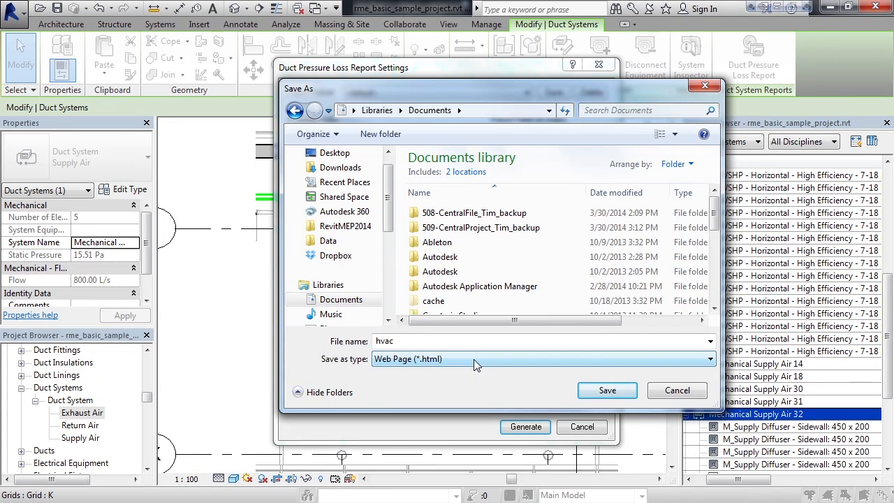
pyautogui.click(608, 392)
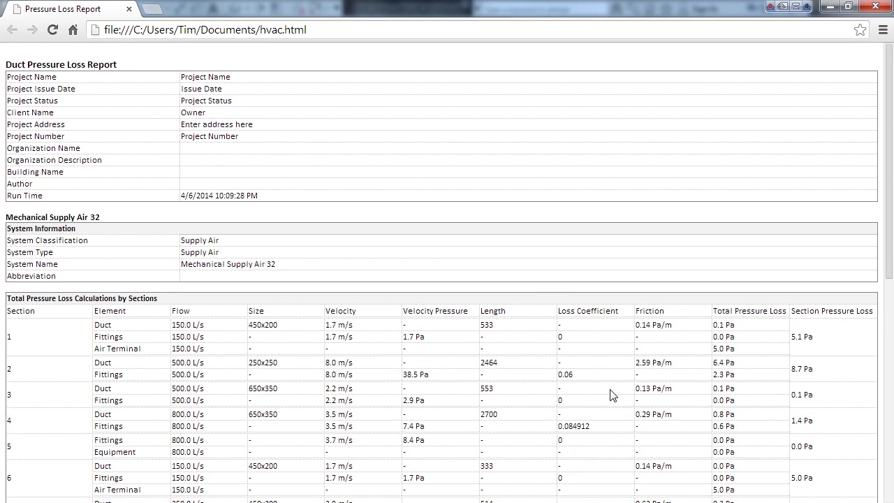
# Review the report's section, straight segment and fitting loss tables, then close it and clear the duct system selection
pyautogui.scroll(-3, 610, 395)
pyautogui.scroll(3, 610, 395)
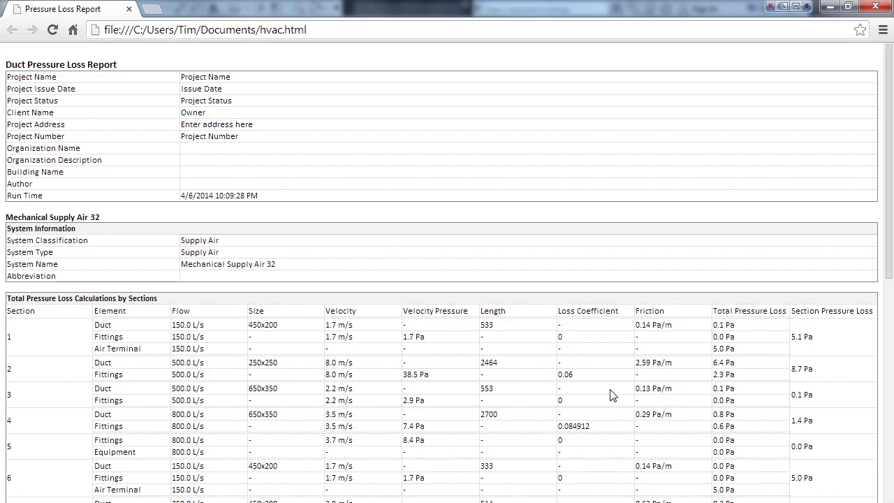
pyautogui.scroll(-1, 609, 395)
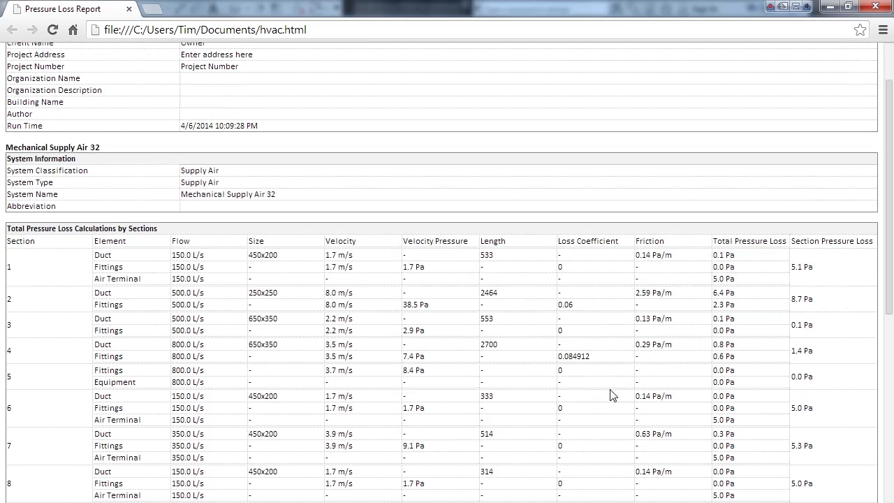
pyautogui.scroll(-1, 610, 395)
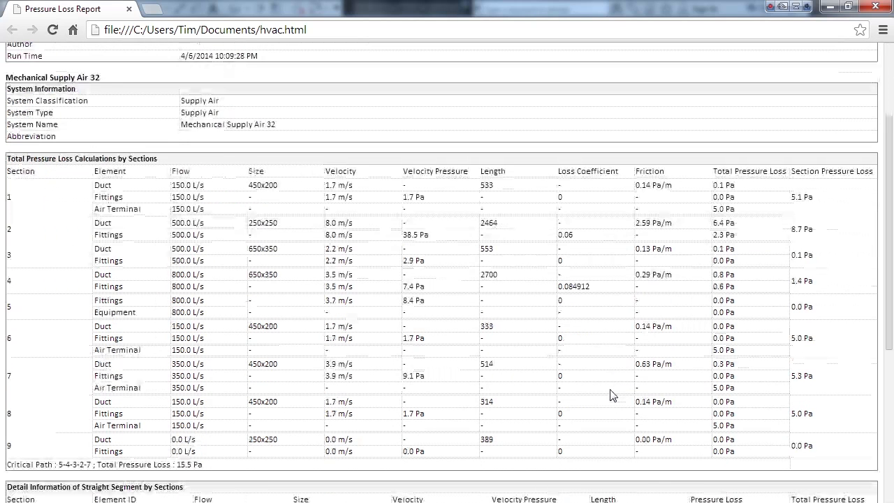
pyautogui.scroll(-3, 610, 395)
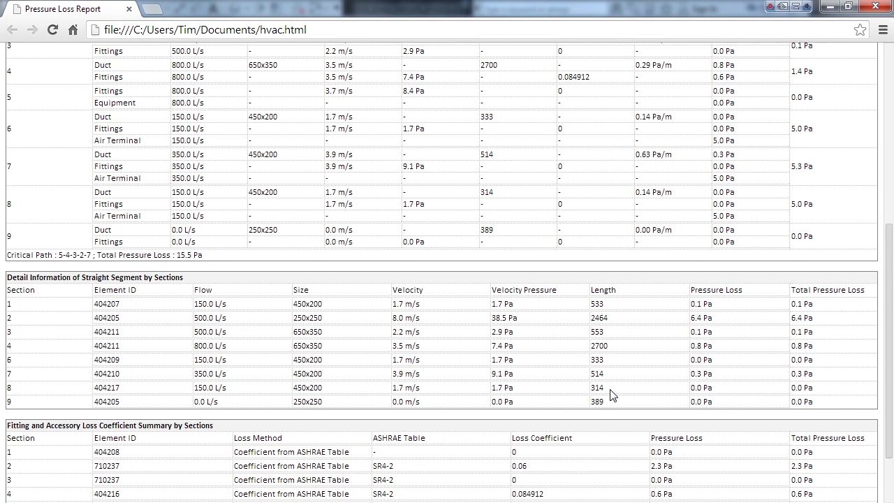
pyautogui.scroll(-2, 610, 395)
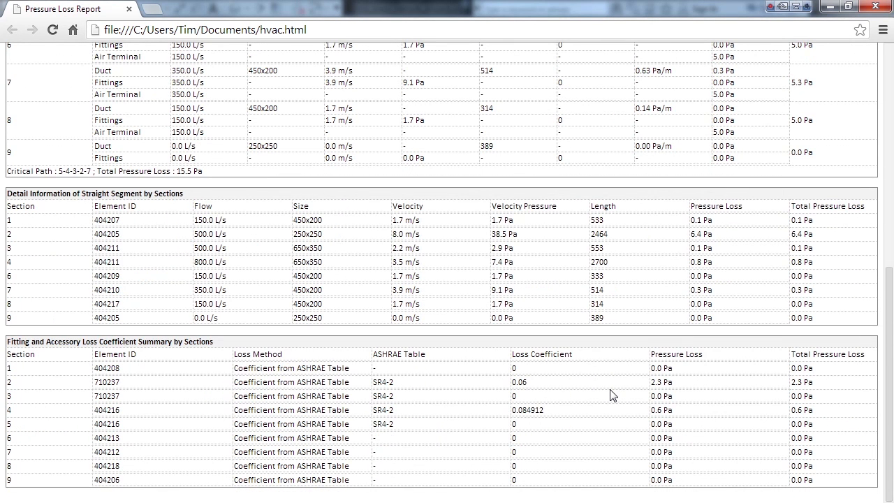
pyautogui.scroll(4, 610, 395)
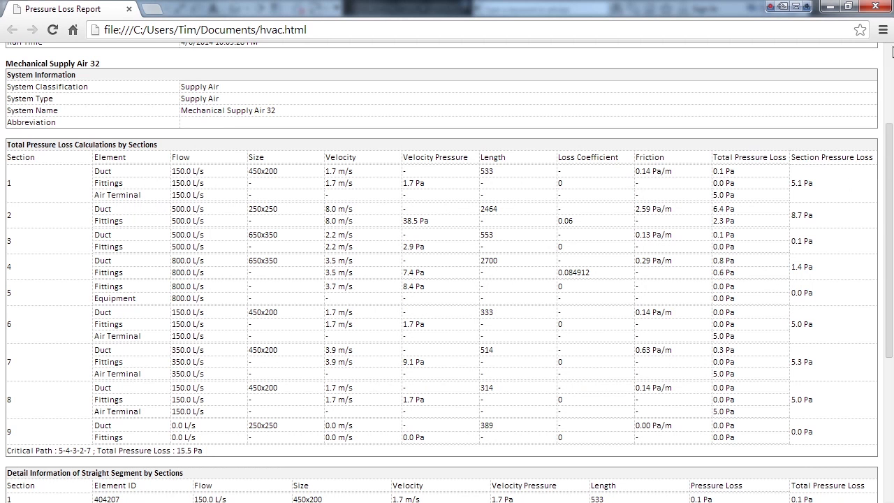
pyautogui.click(877, 7)
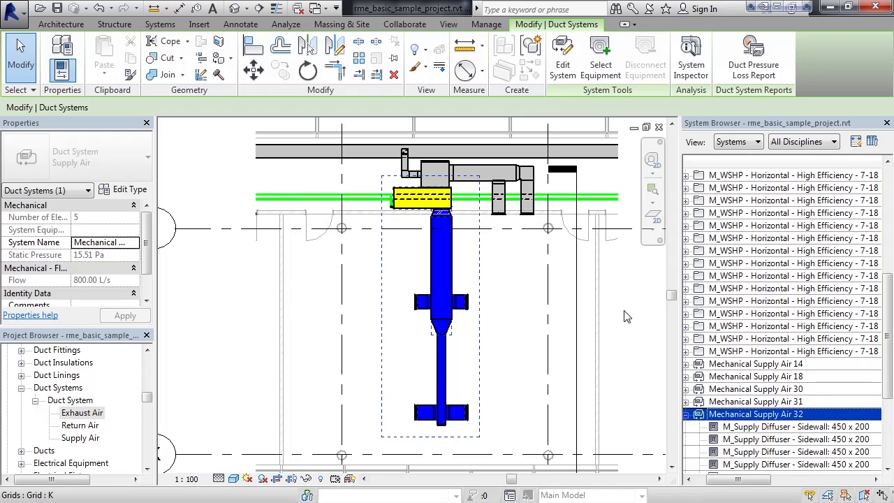
pyautogui.press('Escape')
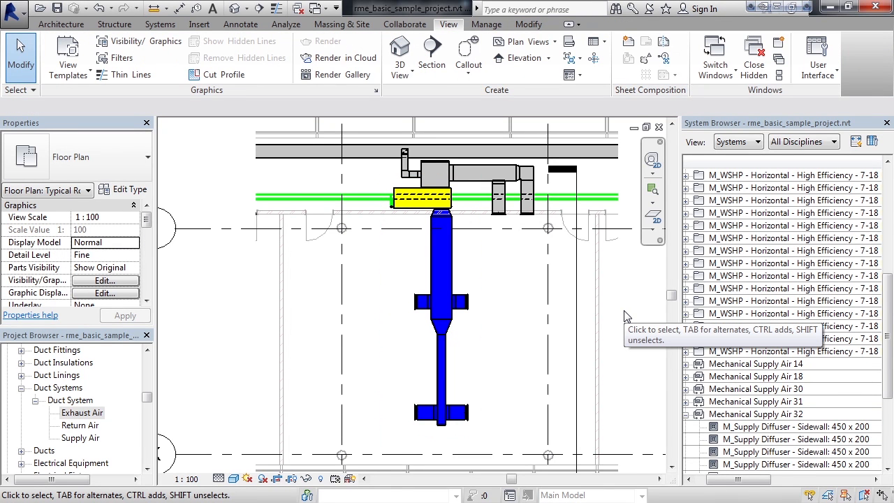